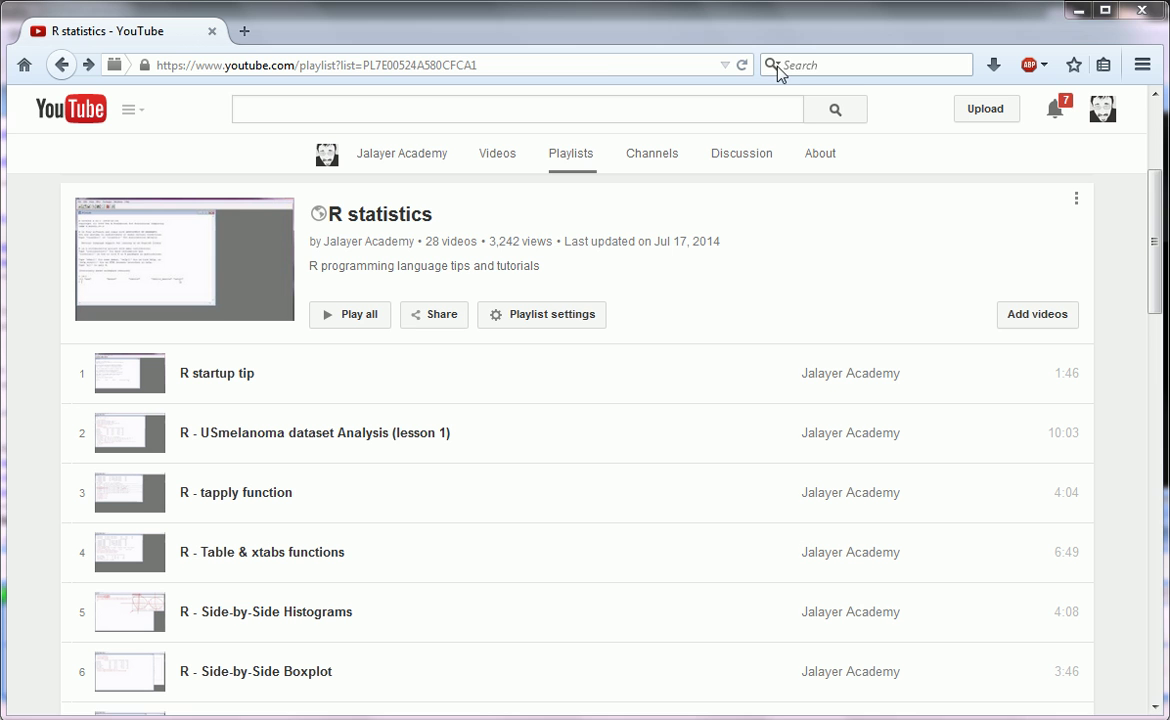
Open the CRAN website at cran.r-project.org in the current browser tab.
left_click(613, 68)
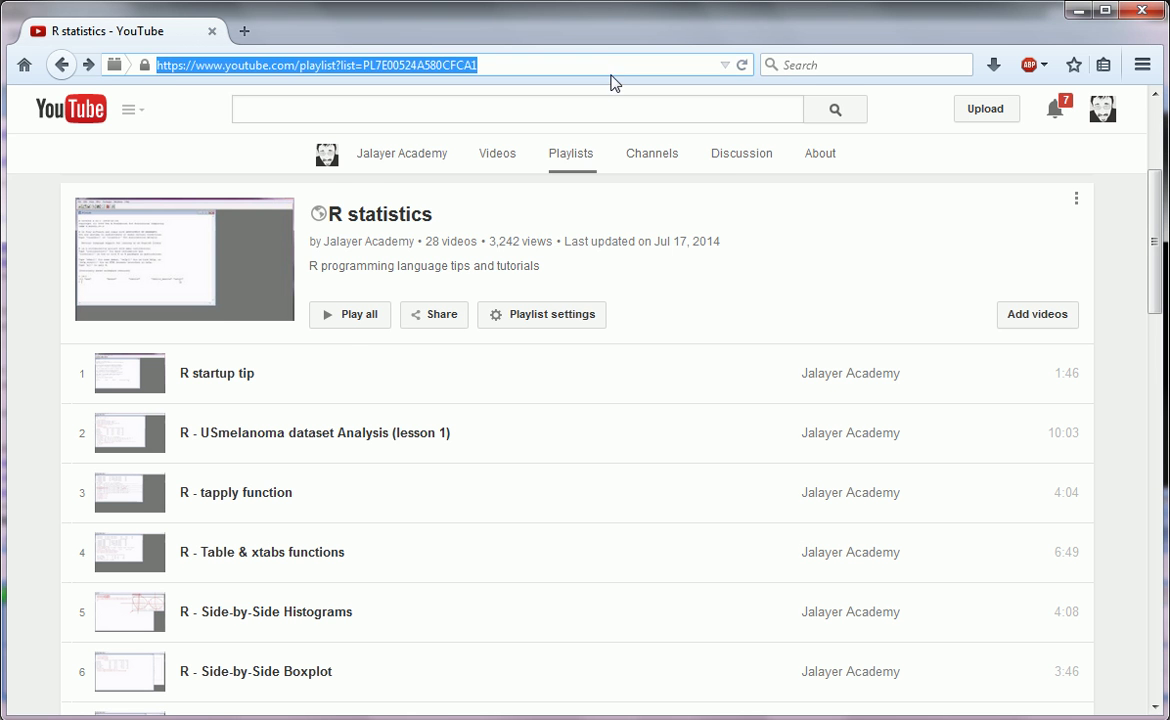
type("cran.r")
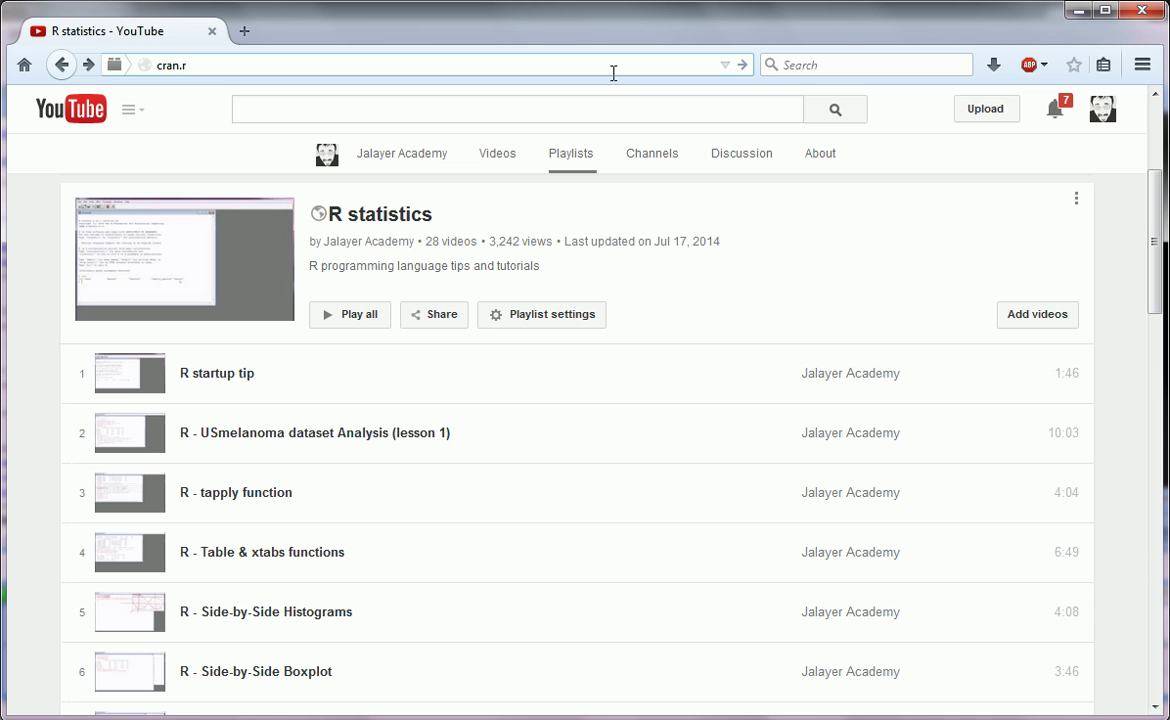
type("-project.org")
key("Return")
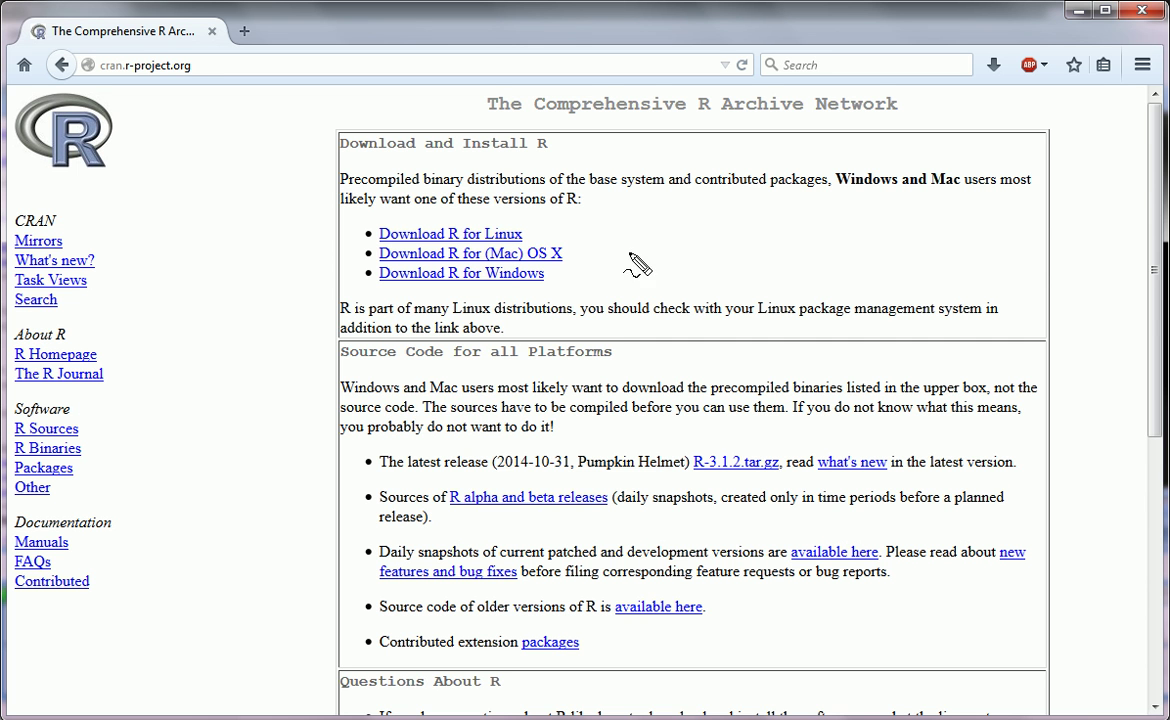
mouse_move(632, 255)
left_mouse_down()
mouse_move(568, 256)
mouse_move(546, 279)
mouse_move(566, 286)
left_mouse_up()
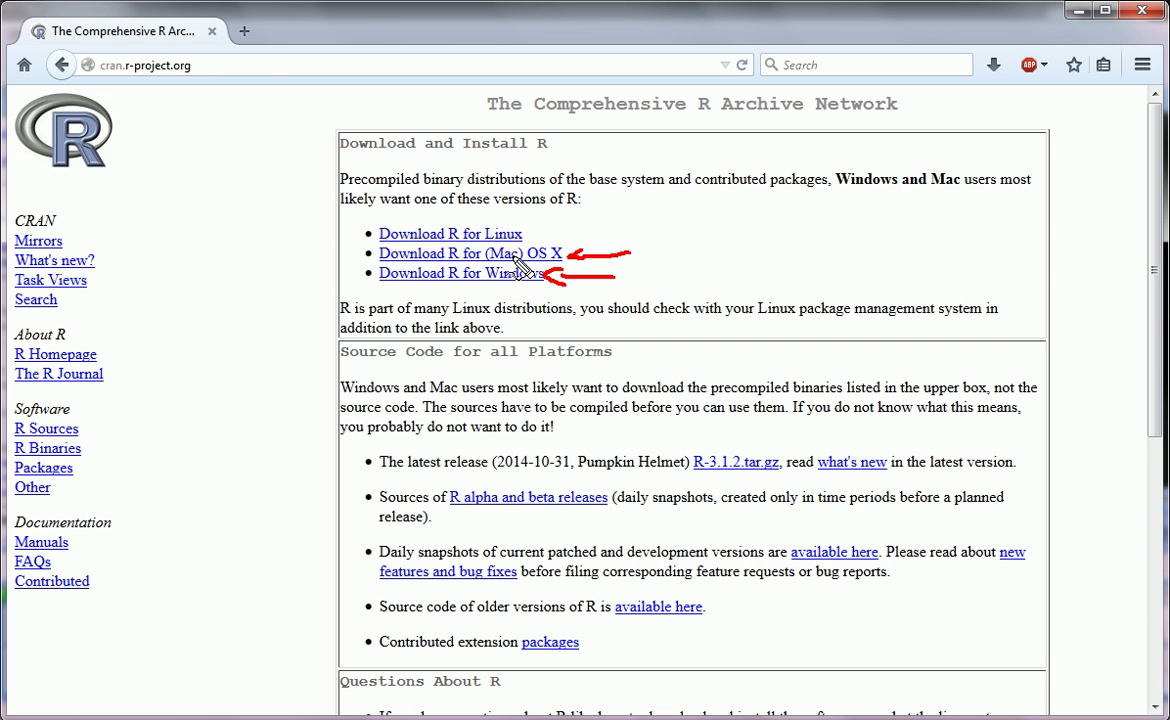
left_click_drag(588, 224, 540, 240)
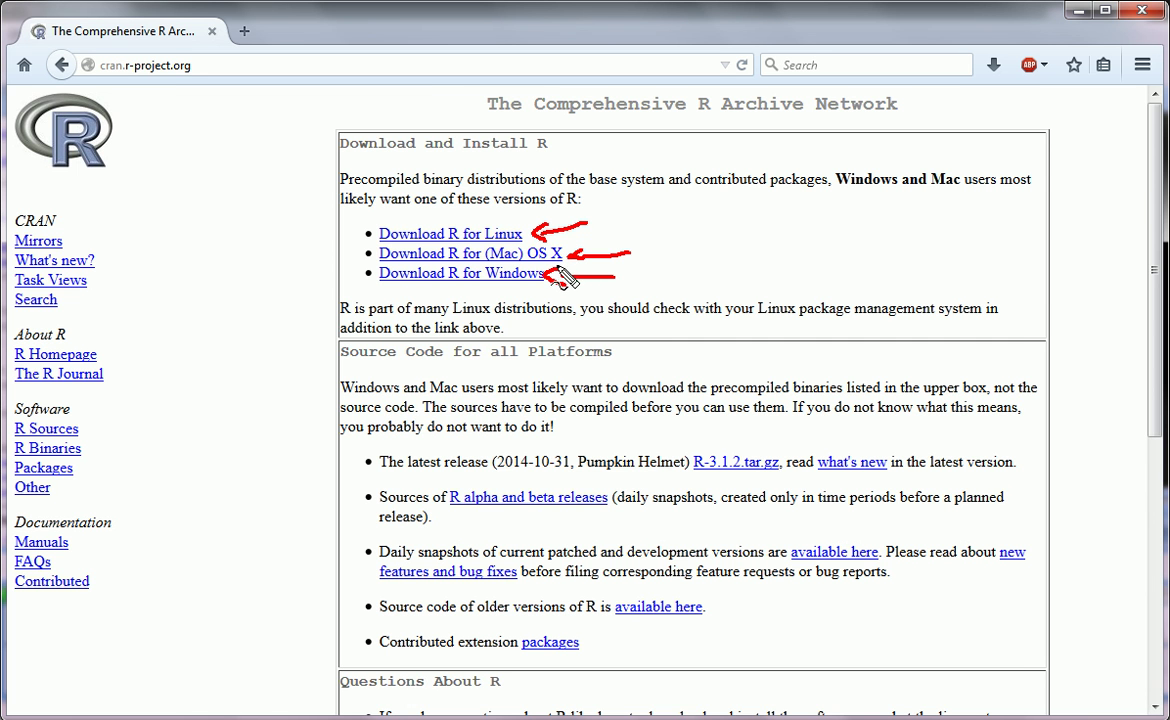
key("Escape")
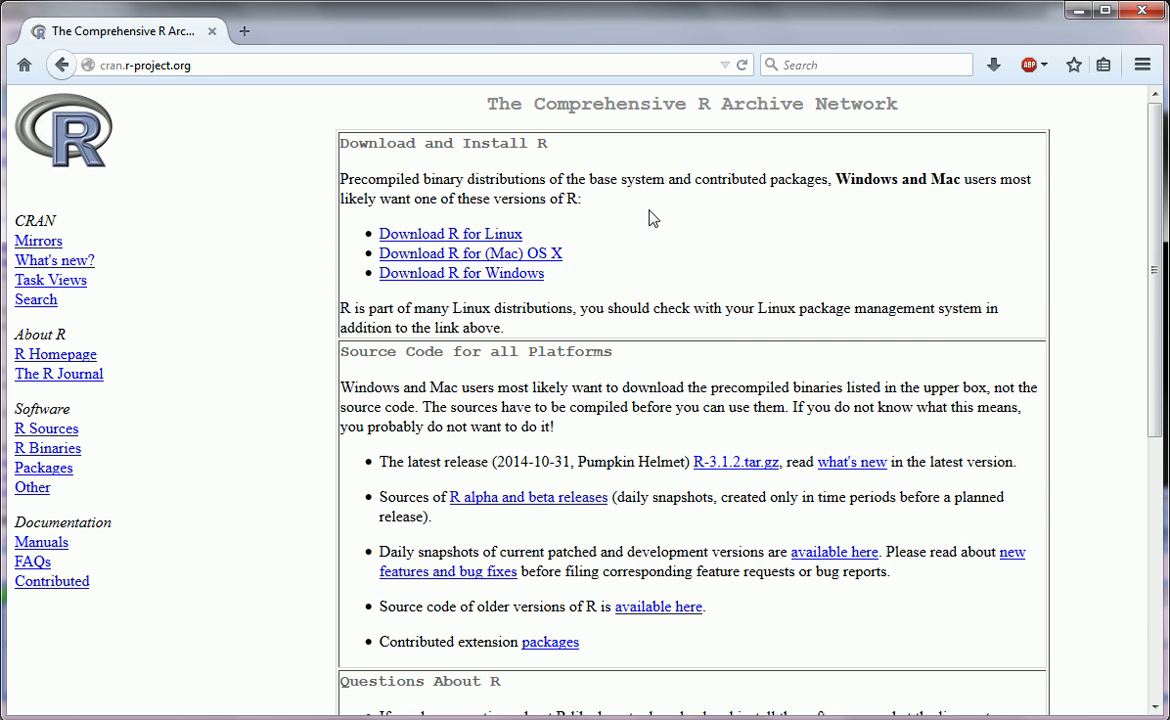
Request the R 3.1.2 for Windows installer from the base subdirectory of the Windows downloads and cancel saving it.
left_click(521, 280)
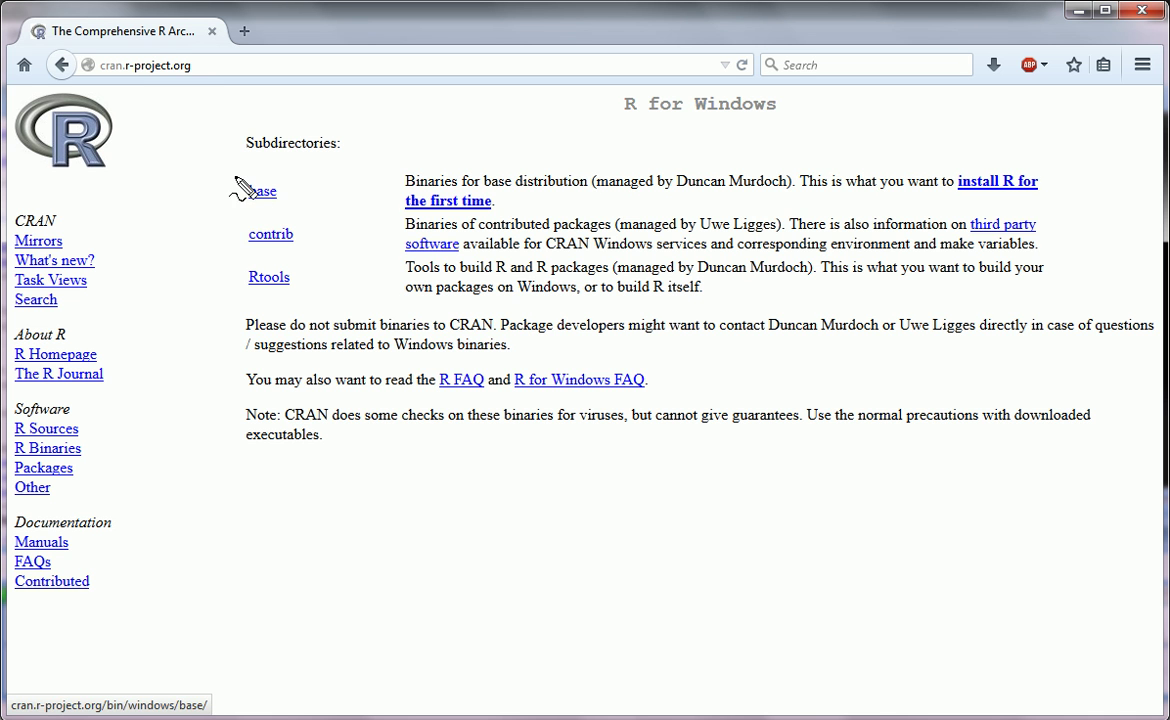
left_click(259, 197)
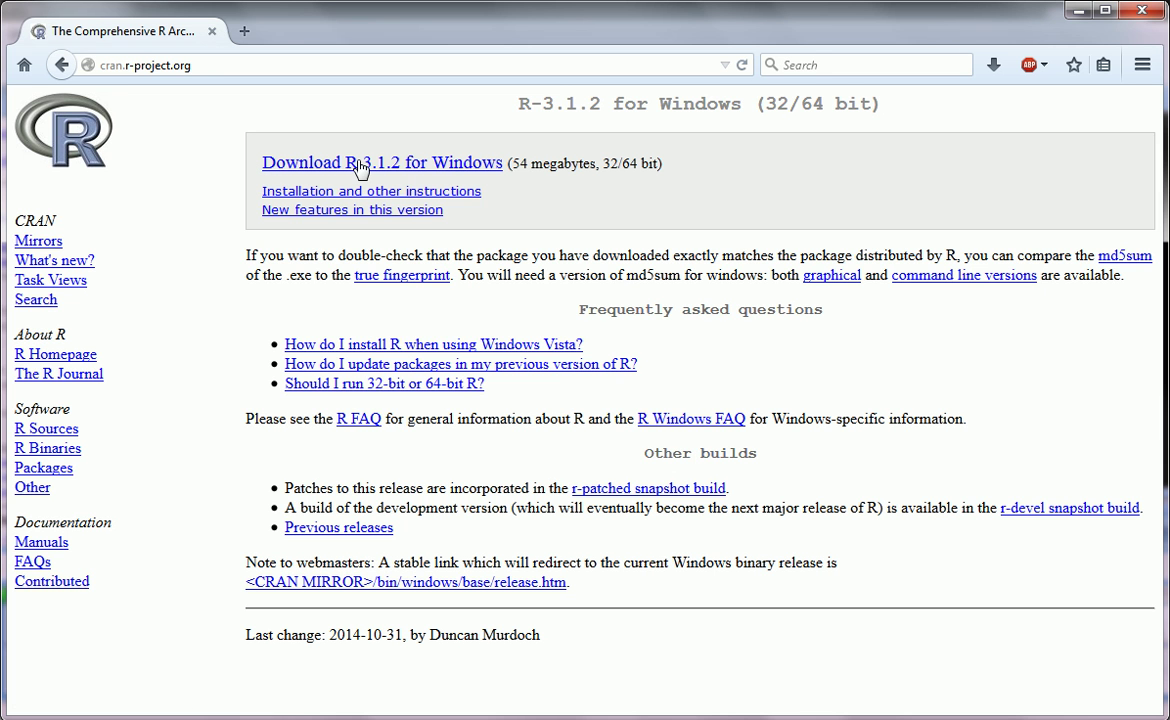
left_click(325, 163)
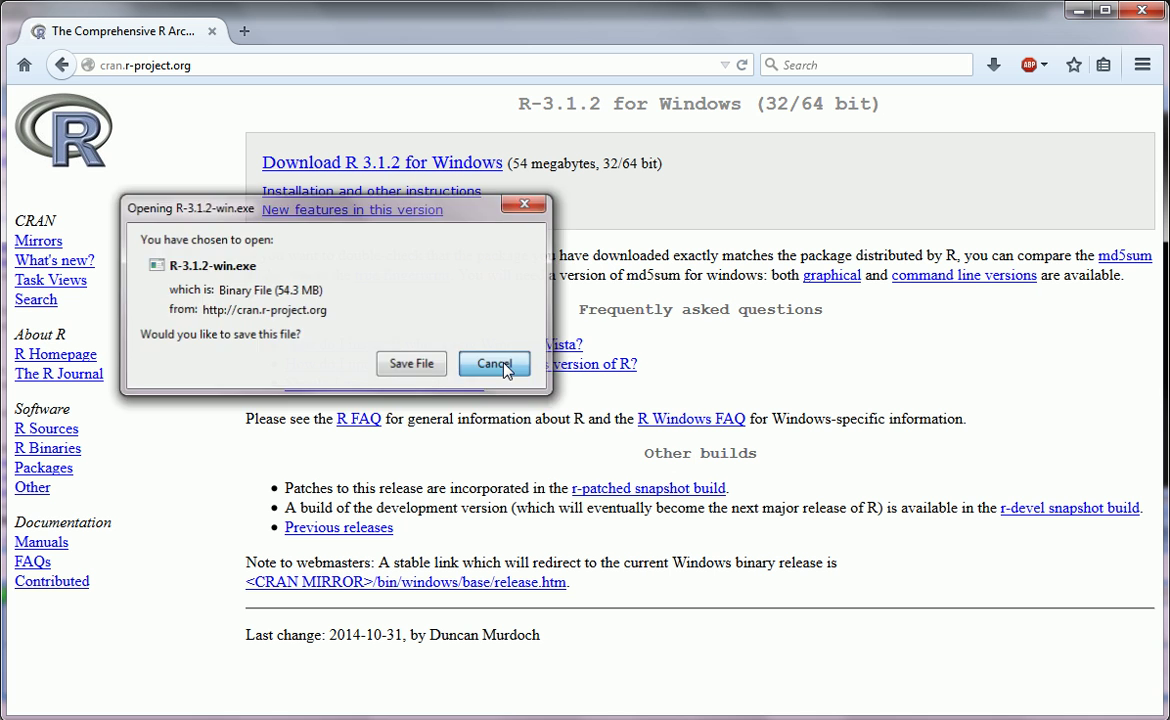
left_click(505, 367)
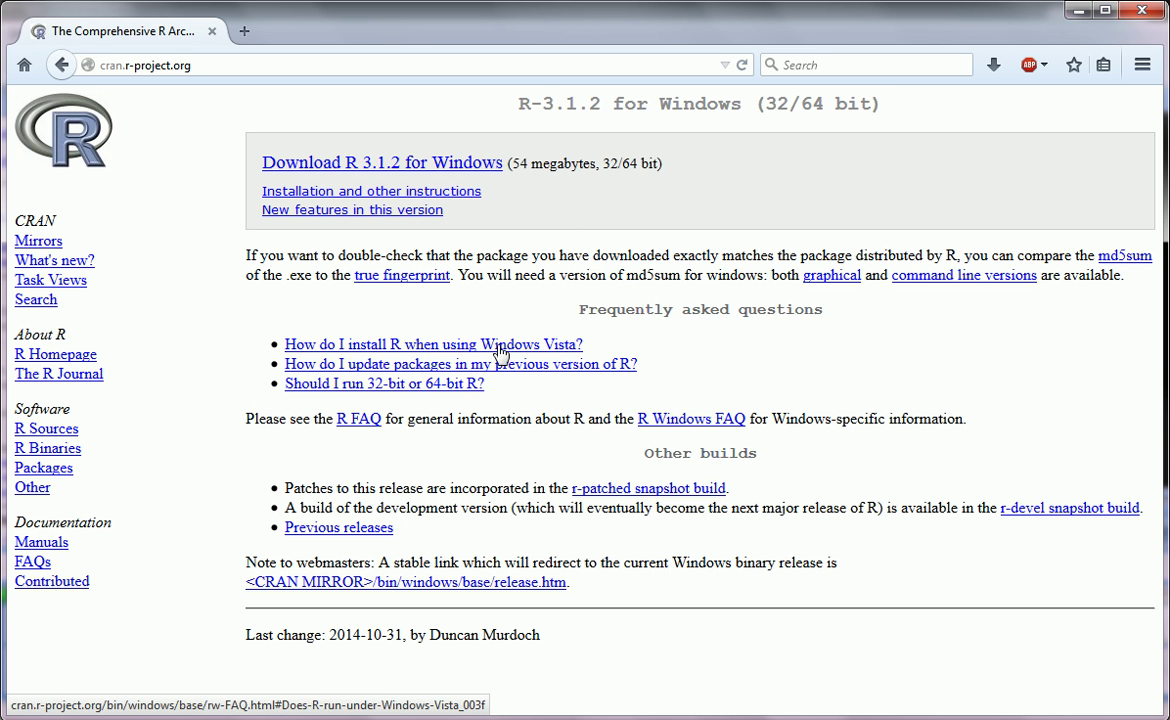
Go back to the CRAN home page and open the Mac OS X downloads at the R 3.1.2 package files.
left_click(62, 65)
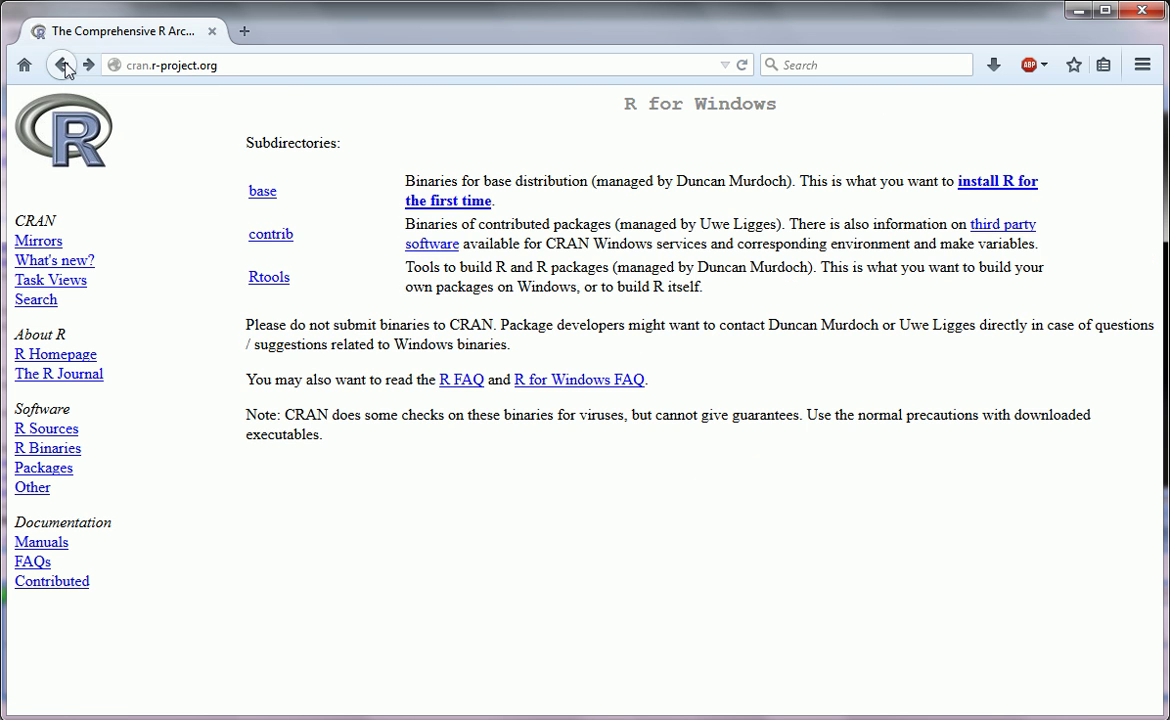
left_click(62, 65)
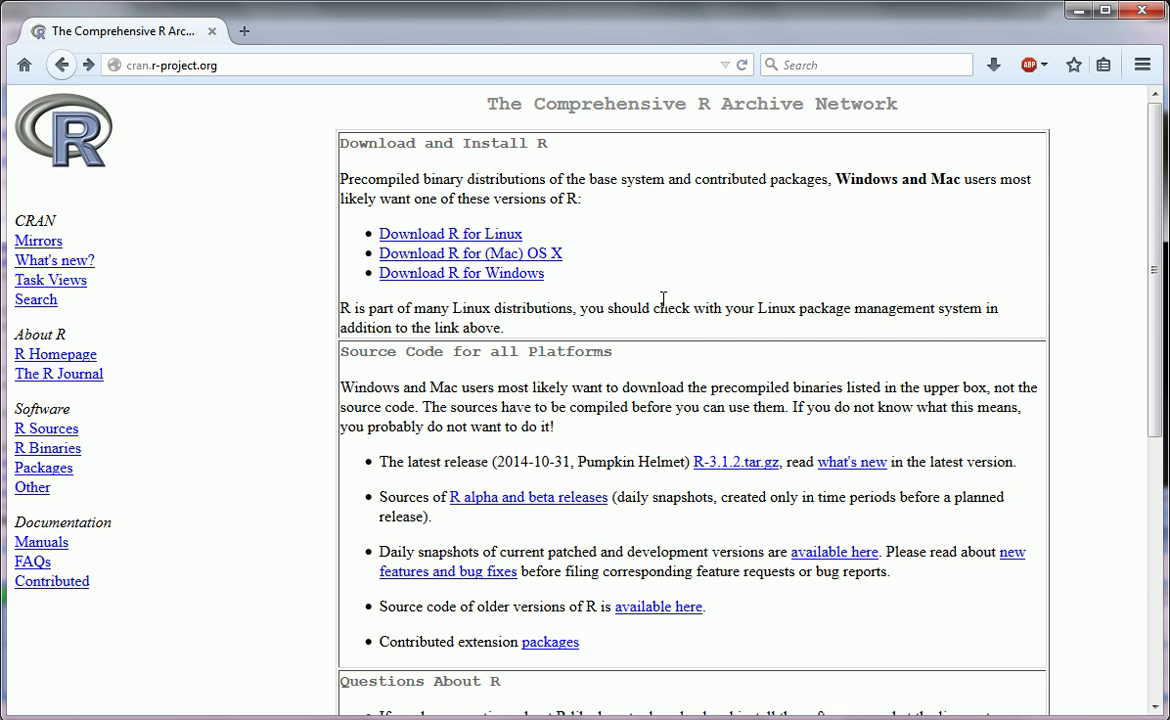
left_click_drag(618, 256, 577, 256)
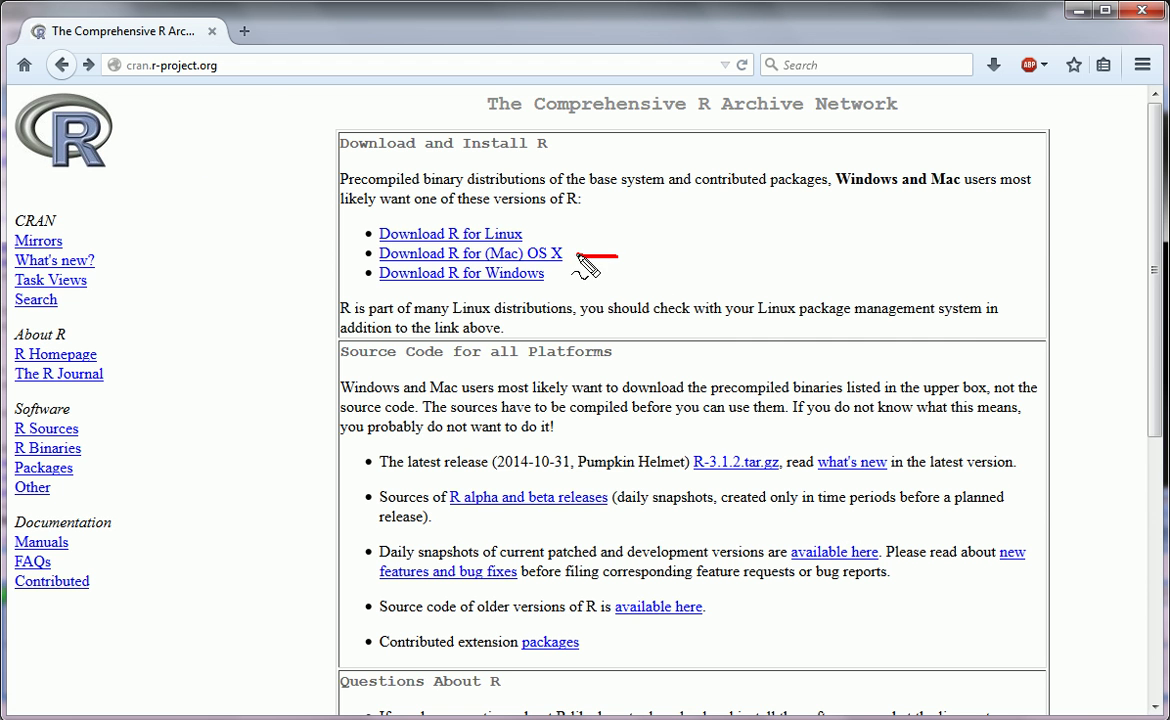
left_click(524, 257)
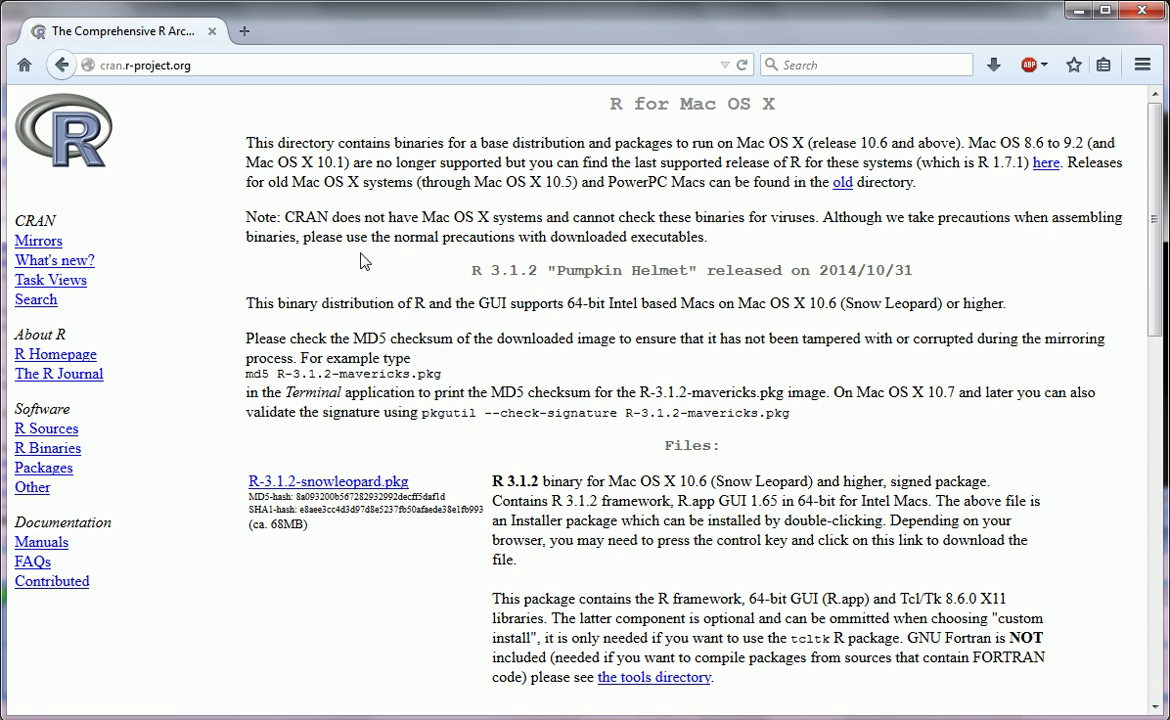
scroll(372, 390, "down", 5)
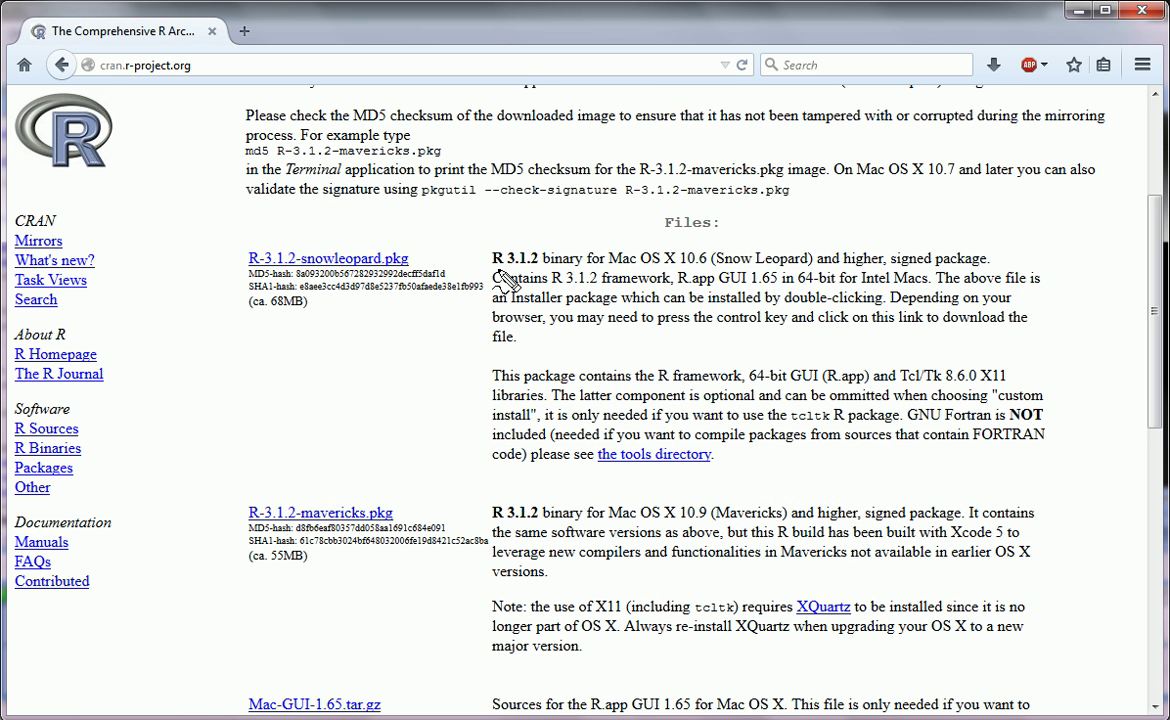
mouse_move(212, 246)
left_mouse_down()
mouse_move(300, 229)
mouse_move(436, 246)
mouse_move(222, 341)
mouse_move(213, 245)
left_mouse_up()
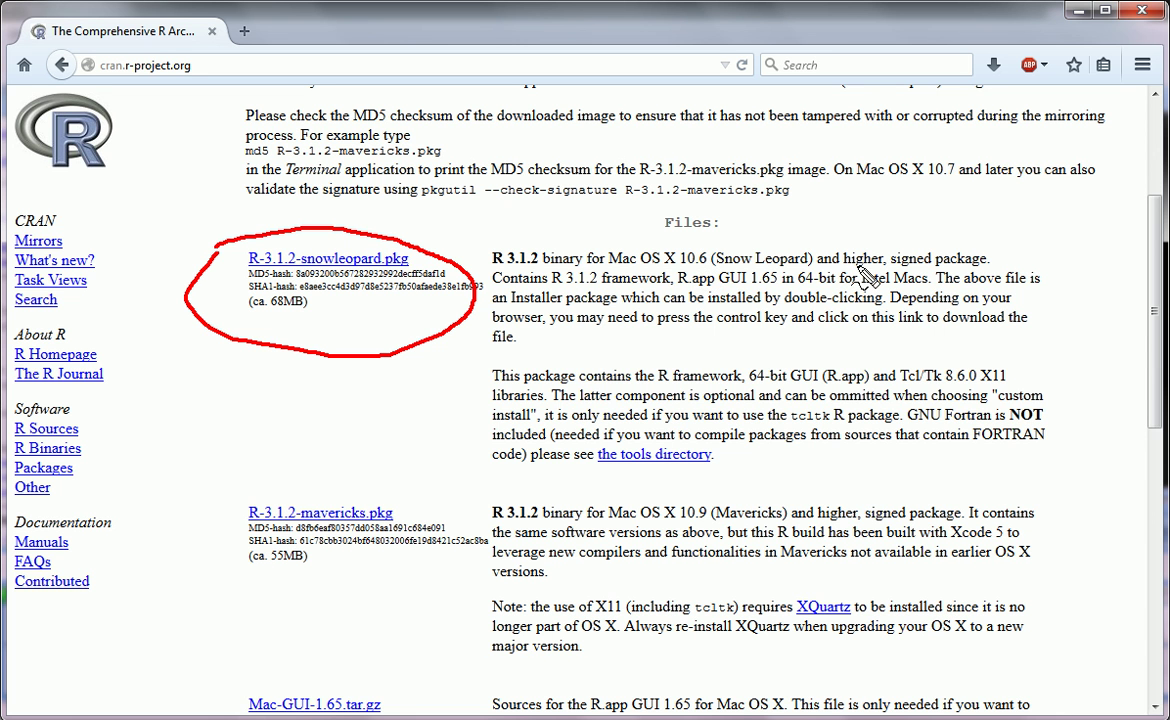
mouse_move(238, 505)
left_mouse_down()
mouse_move(430, 548)
mouse_move(210, 578)
mouse_move(222, 545)
left_mouse_up()
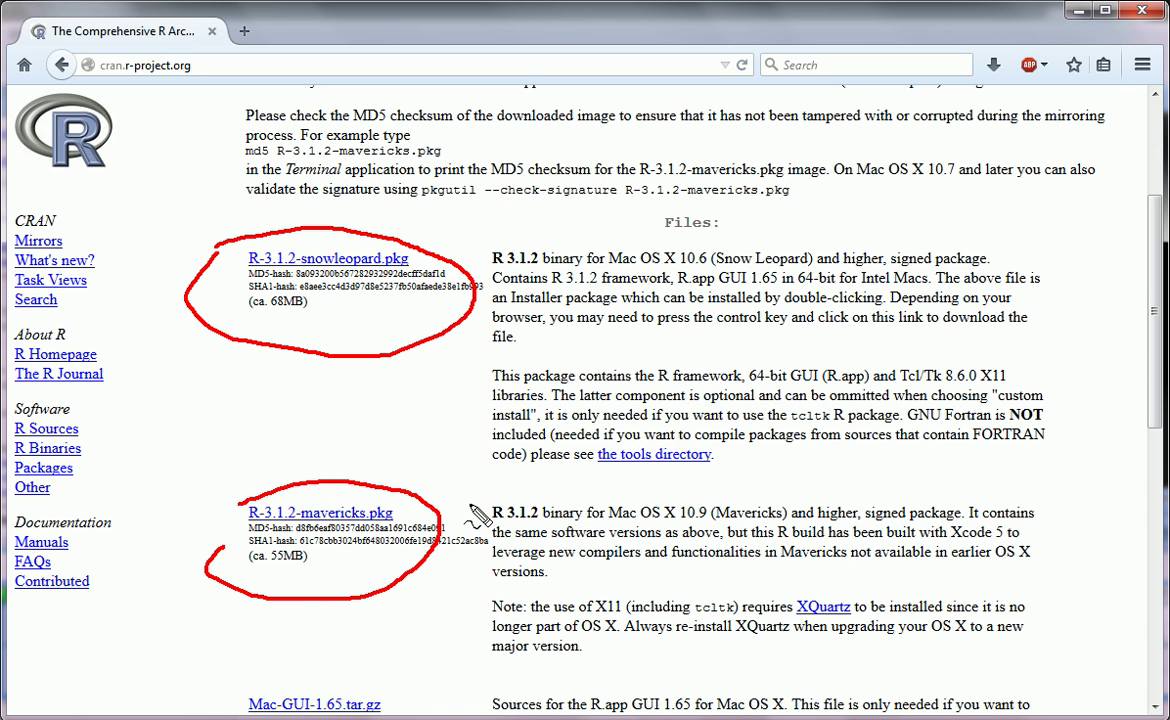
left_click_drag(495, 522, 784, 525)
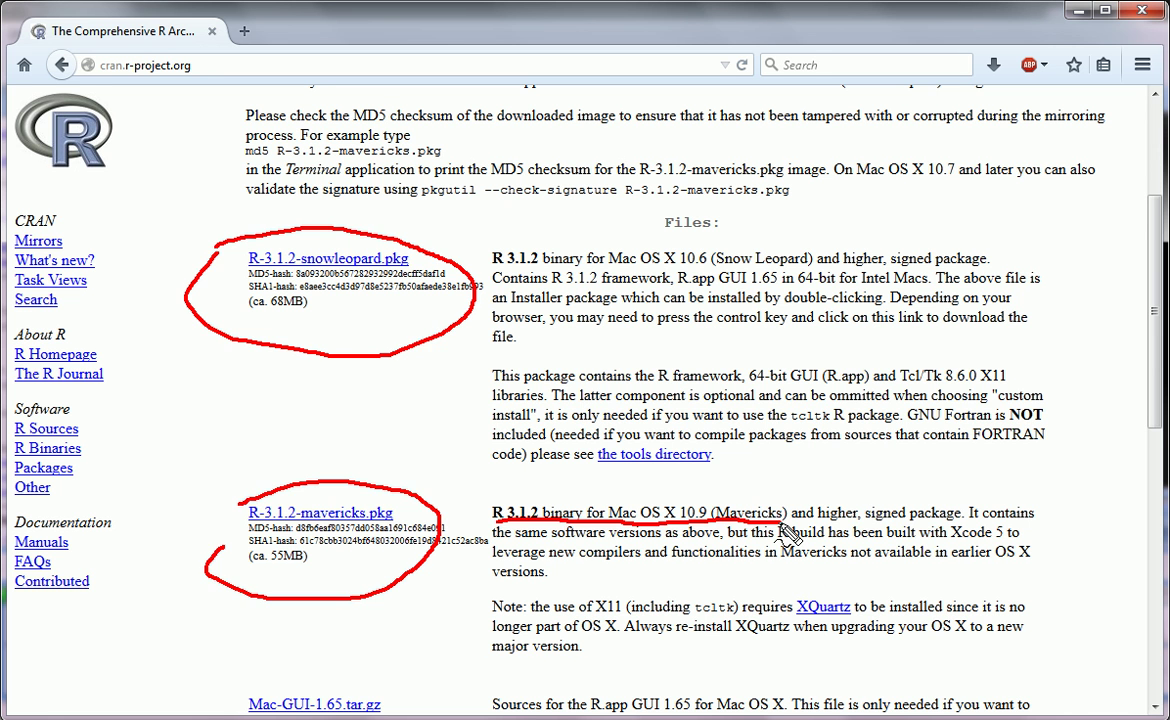
key("Escape")
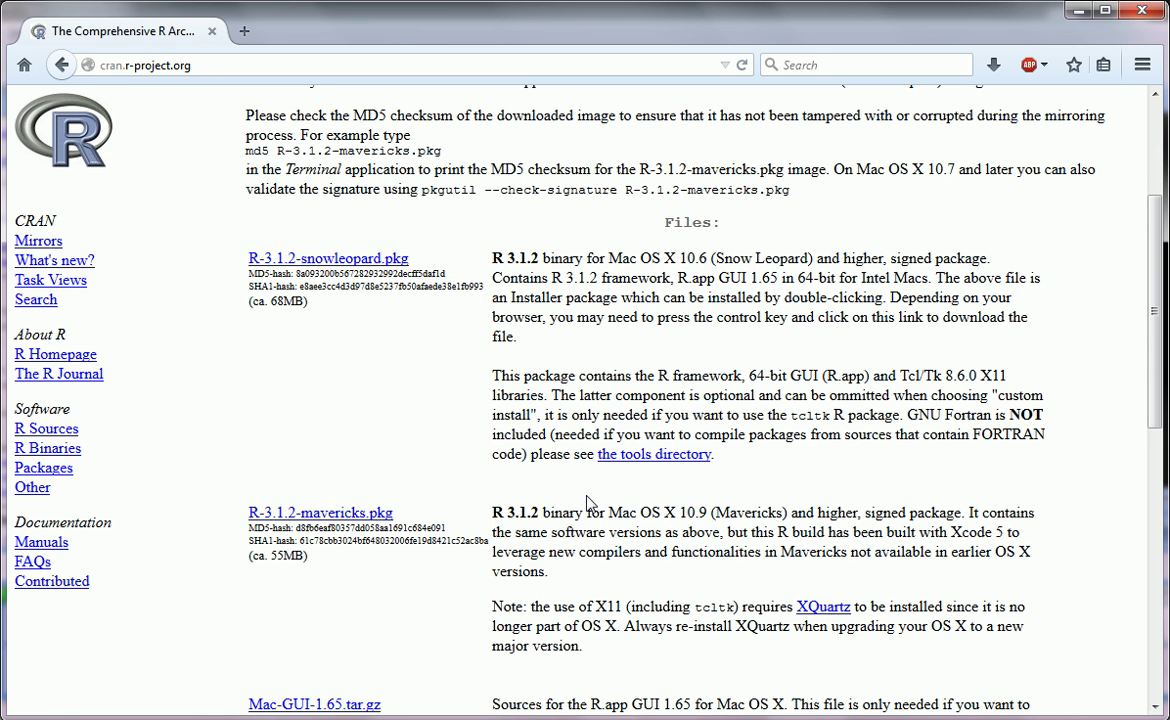
Request the R-3.1.2-mavericks.pkg download and dismiss the save dialog without downloading.
left_click(380, 514)
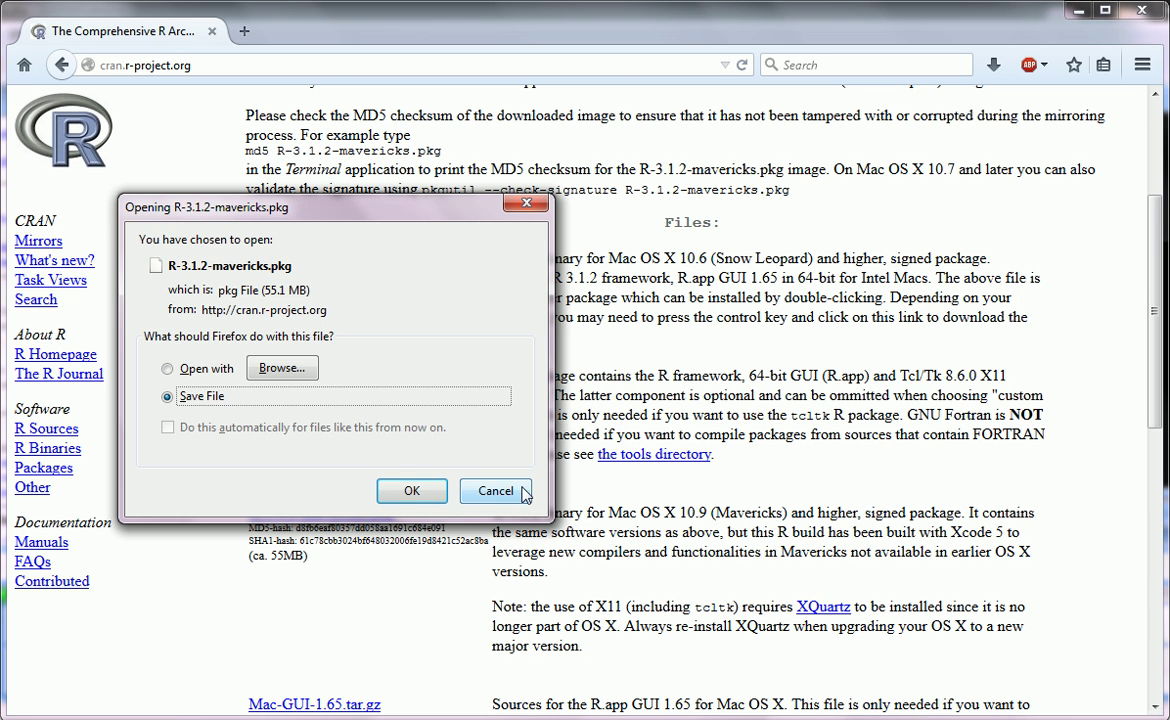
left_click(524, 494)
left_click(386, 512)
left_click(524, 204)
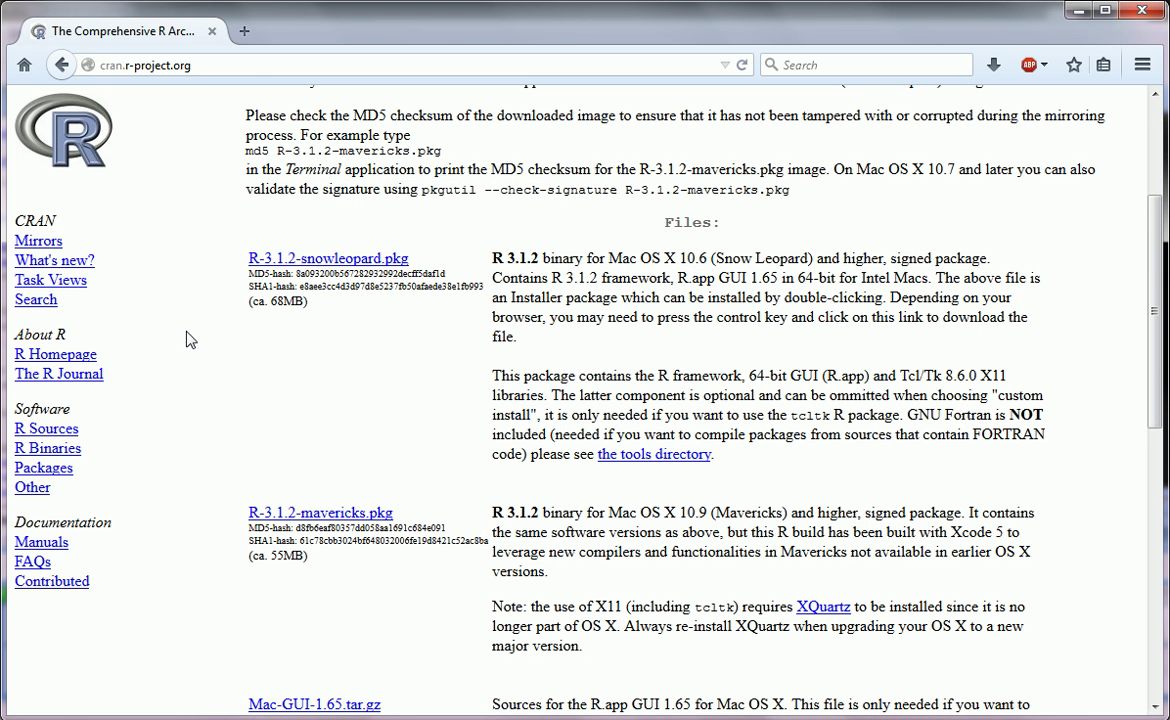
Bring up the R-3.1.2-win.exe download from the Windows base page again, cancel it and return to the CRAN home page.
left_click(61, 65)
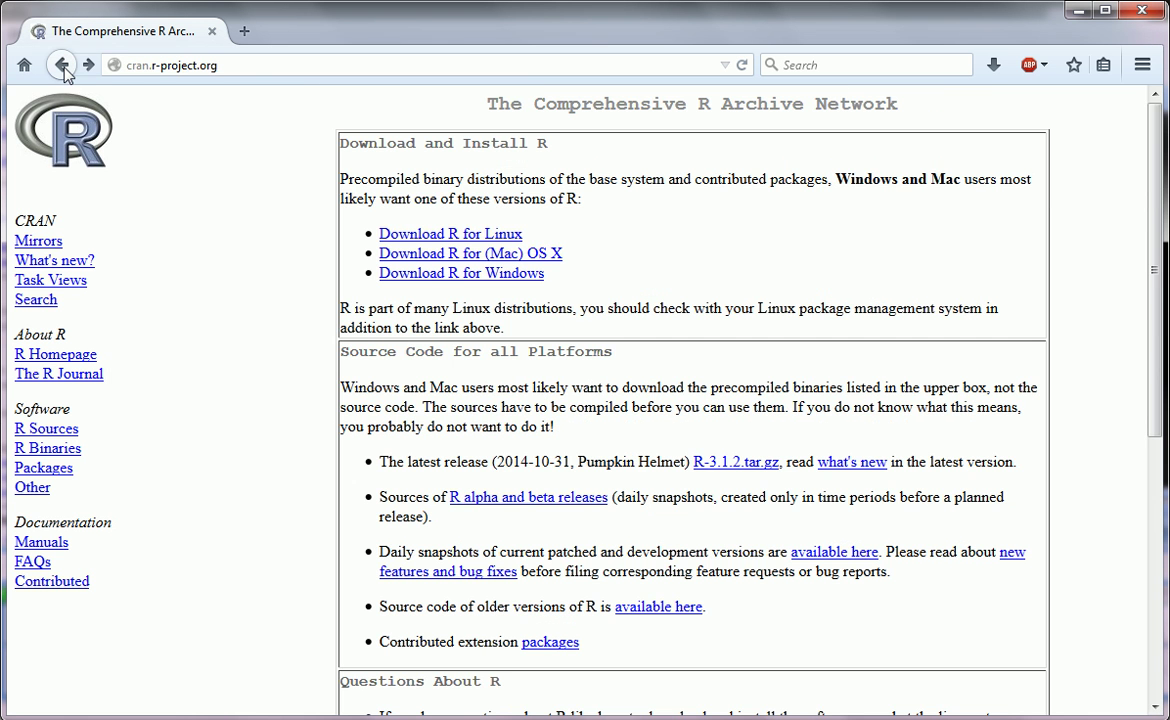
left_click(513, 284)
left_click(260, 190)
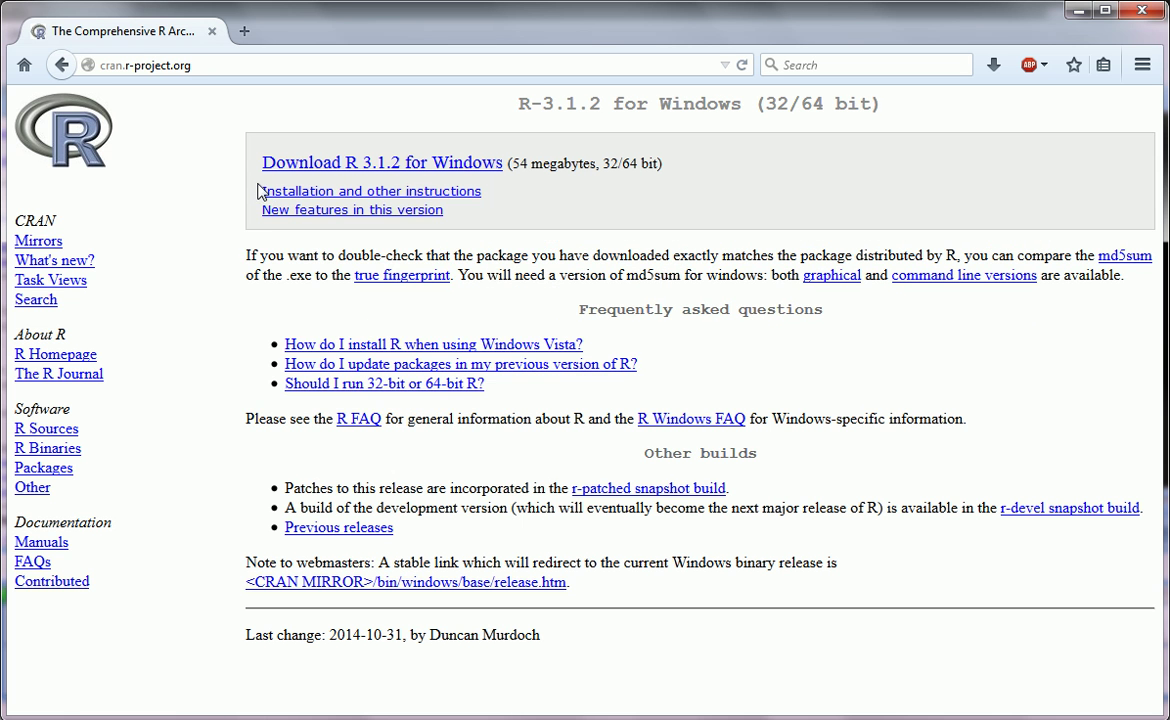
left_click(290, 161)
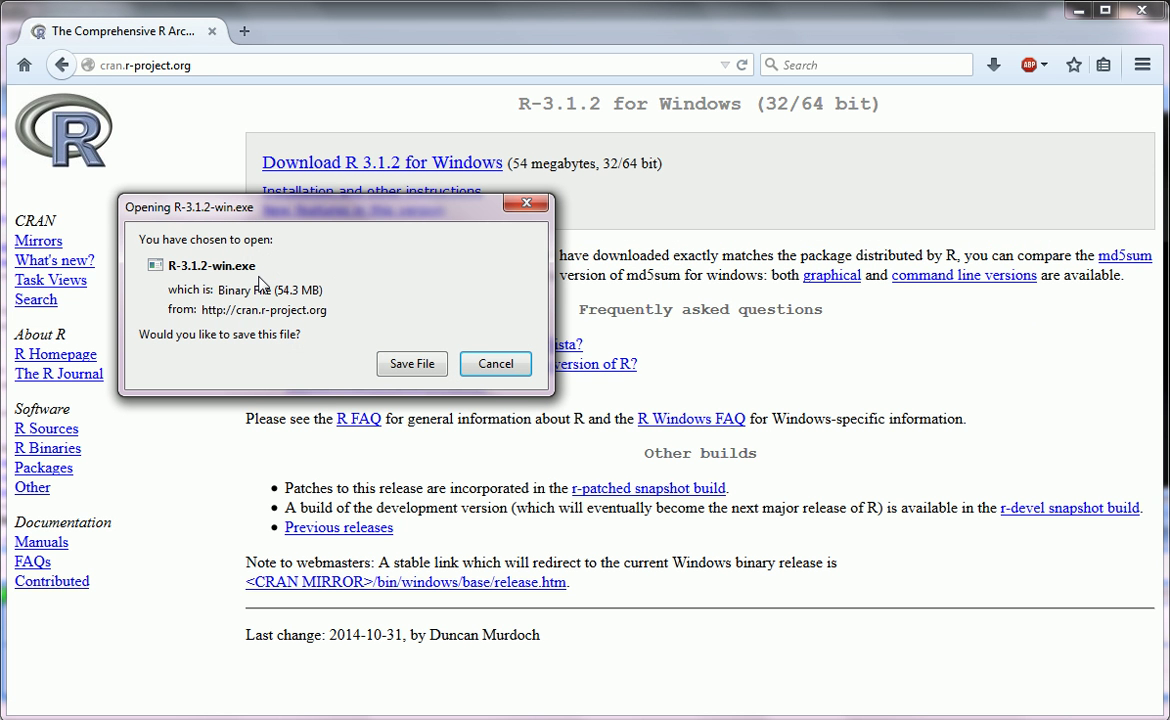
left_click(494, 363)
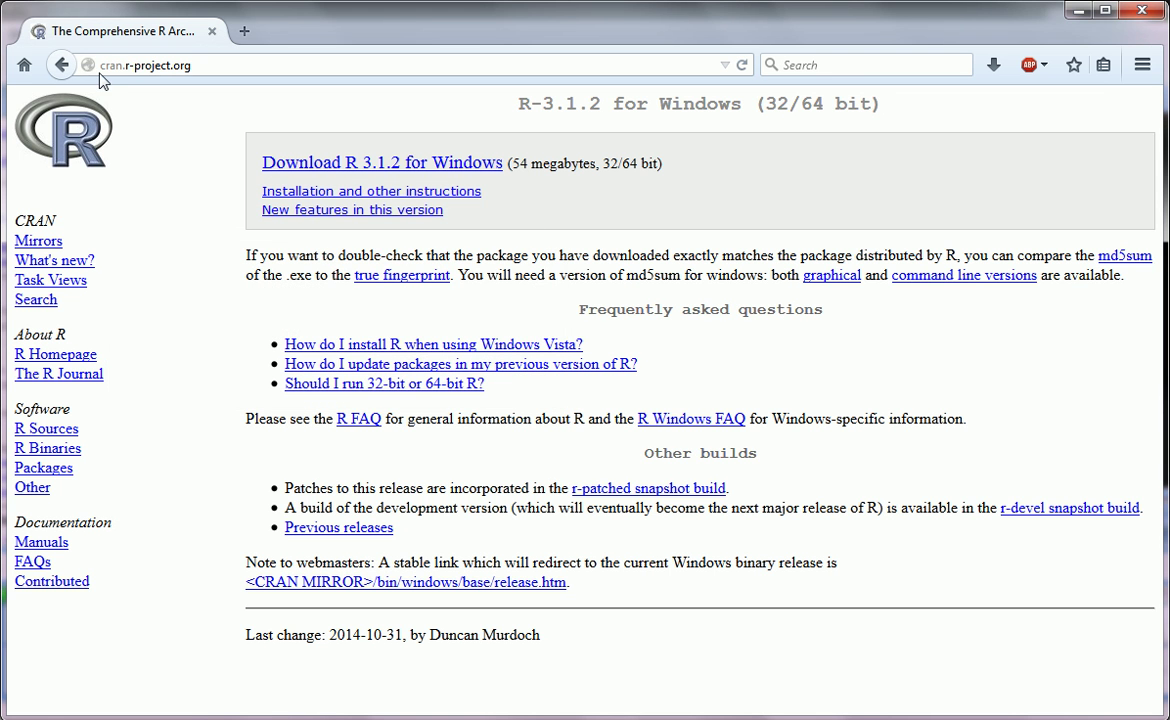
left_click(62, 66)
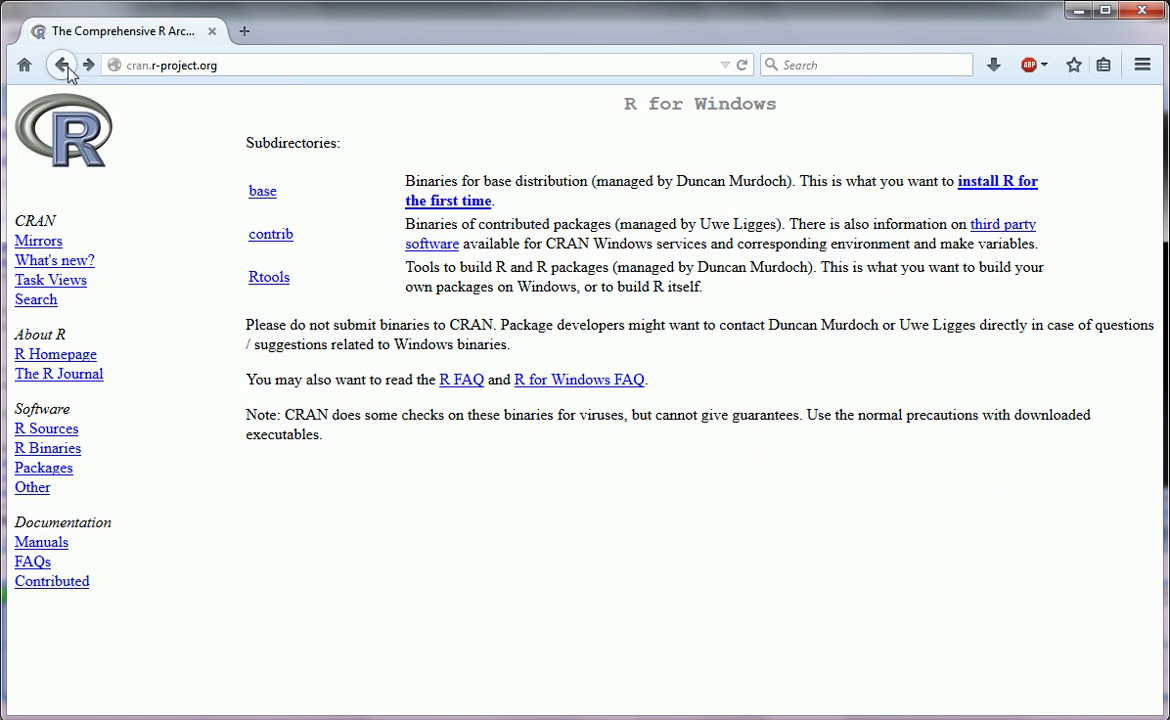
left_click(62, 66)
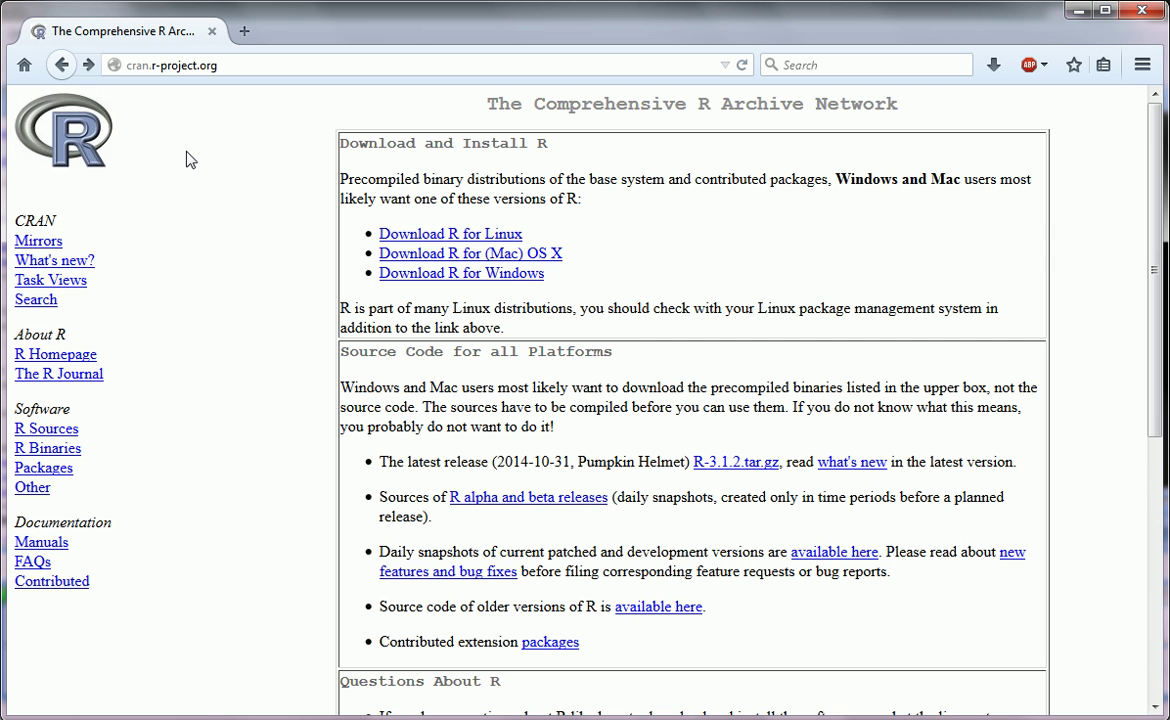